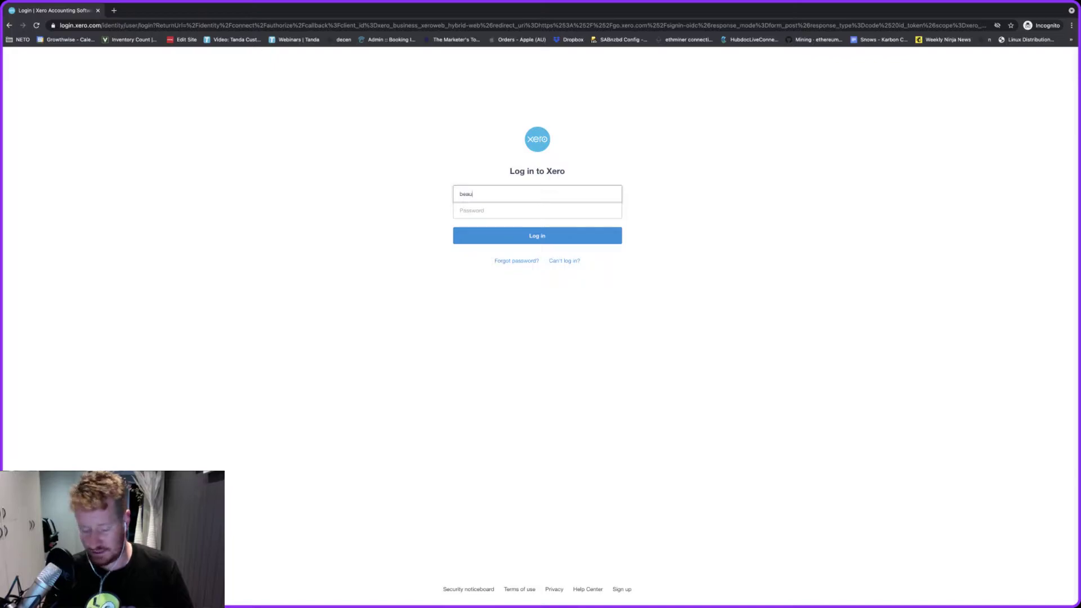
# Step: Log in to Xero with the account e-mail address and password
pyautogui.write('@instanttechnology')
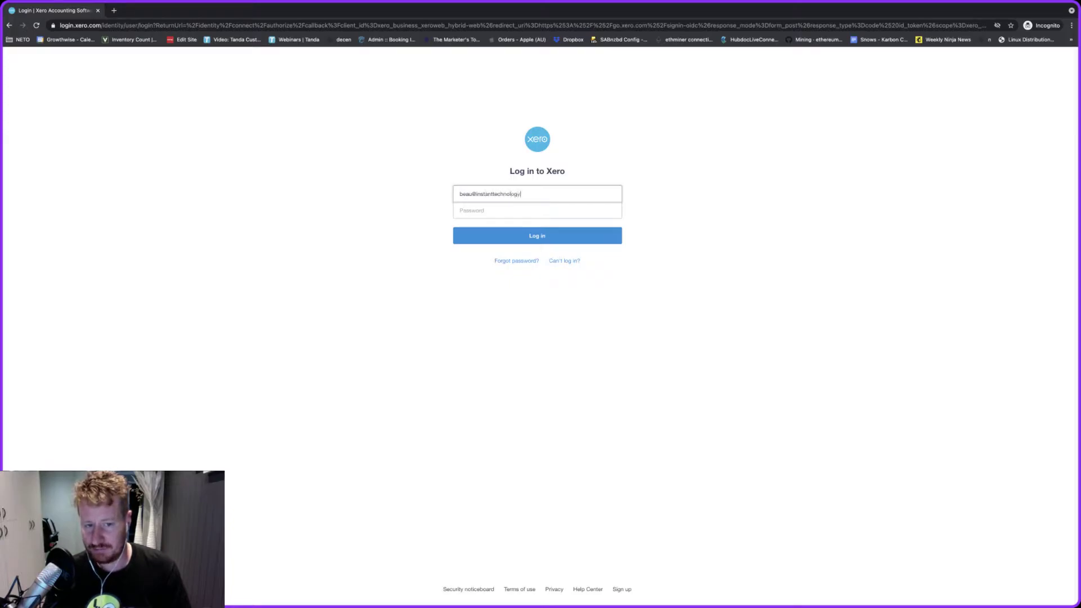
pyautogui.write('.com.au')
pyautogui.press('Tab')
pyautogui.write('••••')
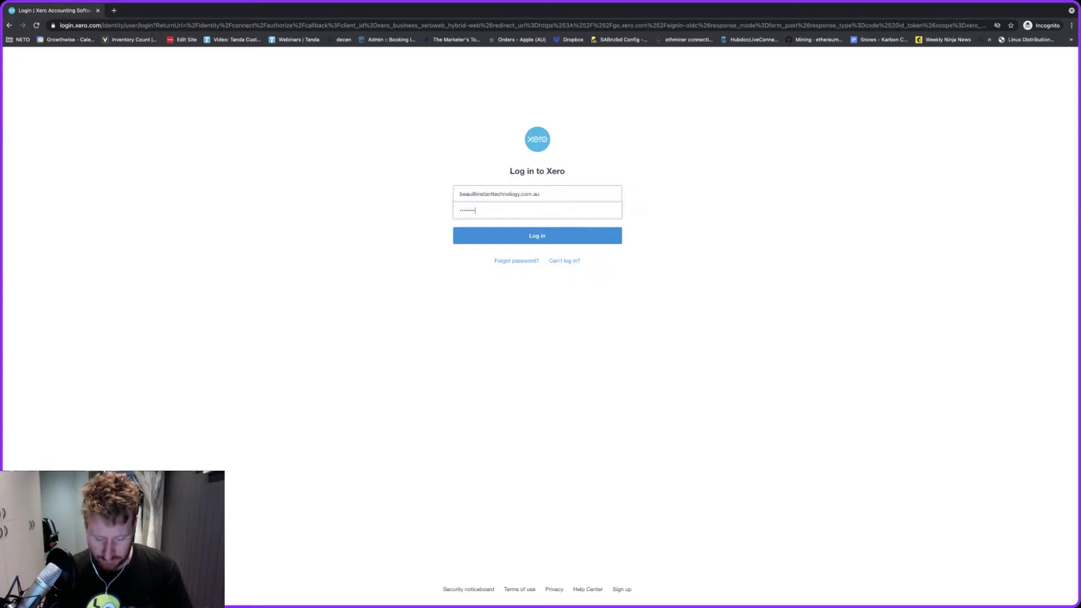
pyautogui.press('Return')
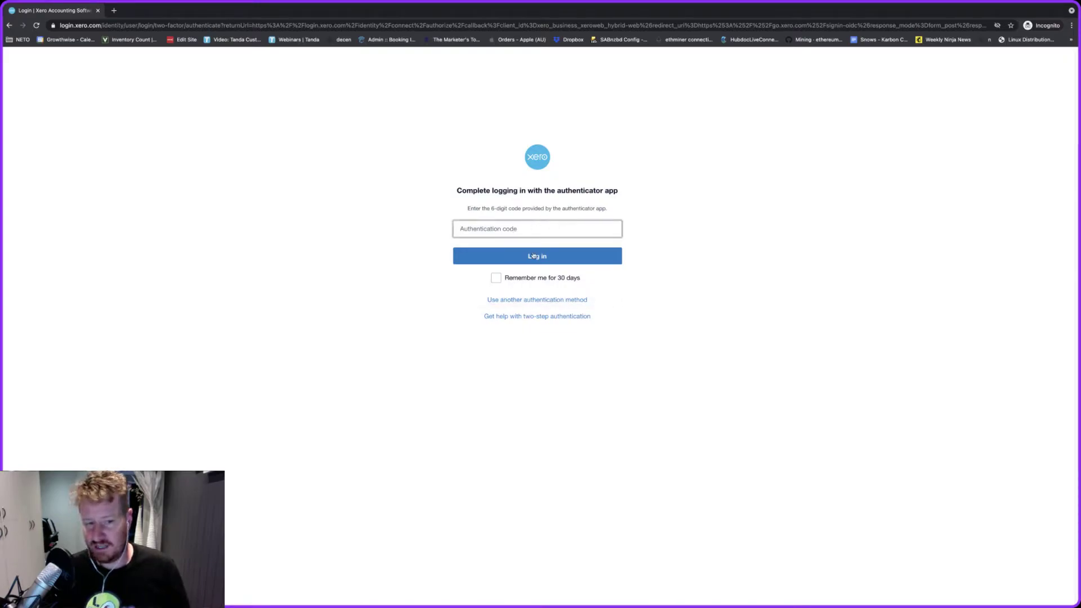
# Step: Choose 'Use another authentication method' instead of entering an authenticator code
pyautogui.click(528, 308)
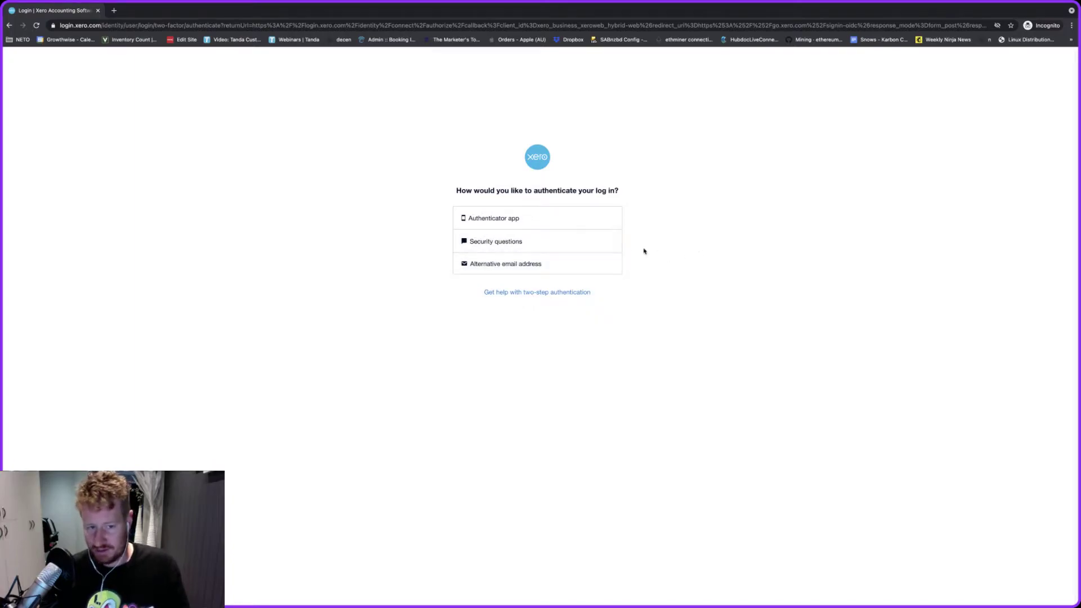
# Step: Verify with security questions, entering both answers, including the first-pet question, and submit
pyautogui.click(496, 245)
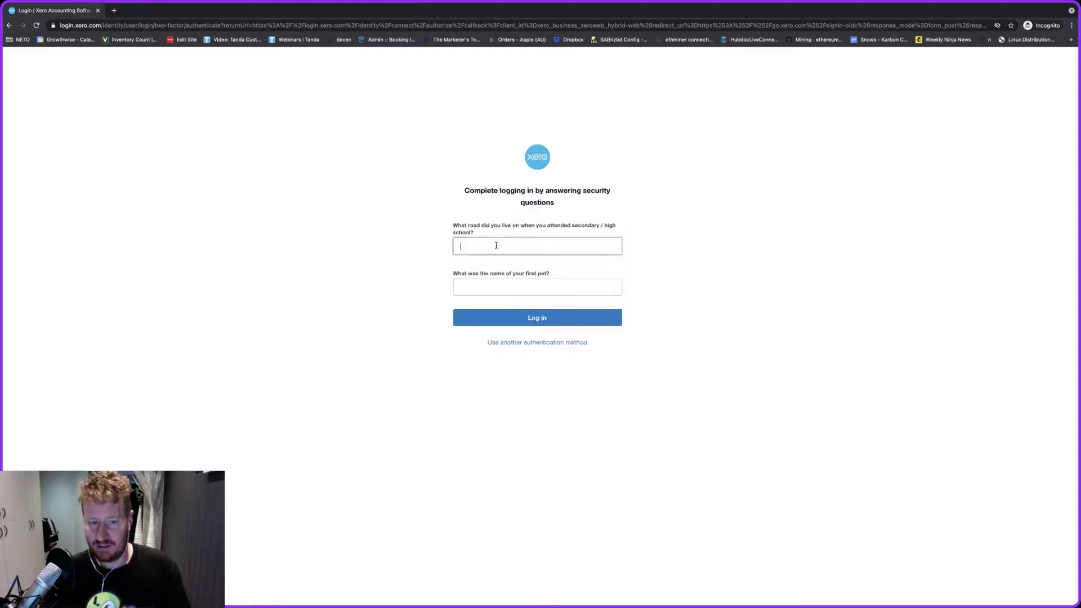
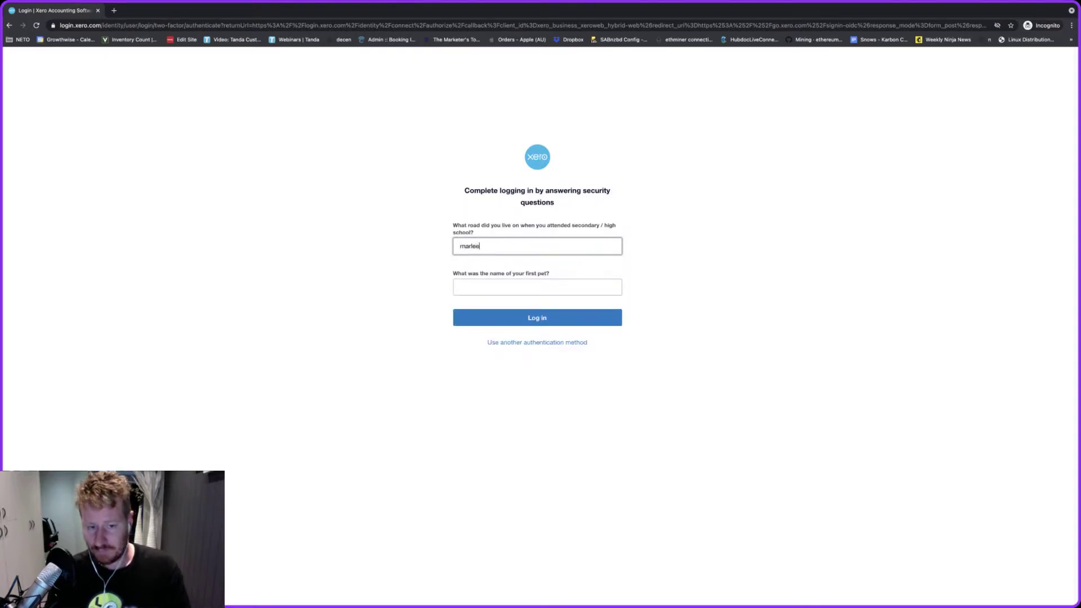
pyautogui.press('Tab')
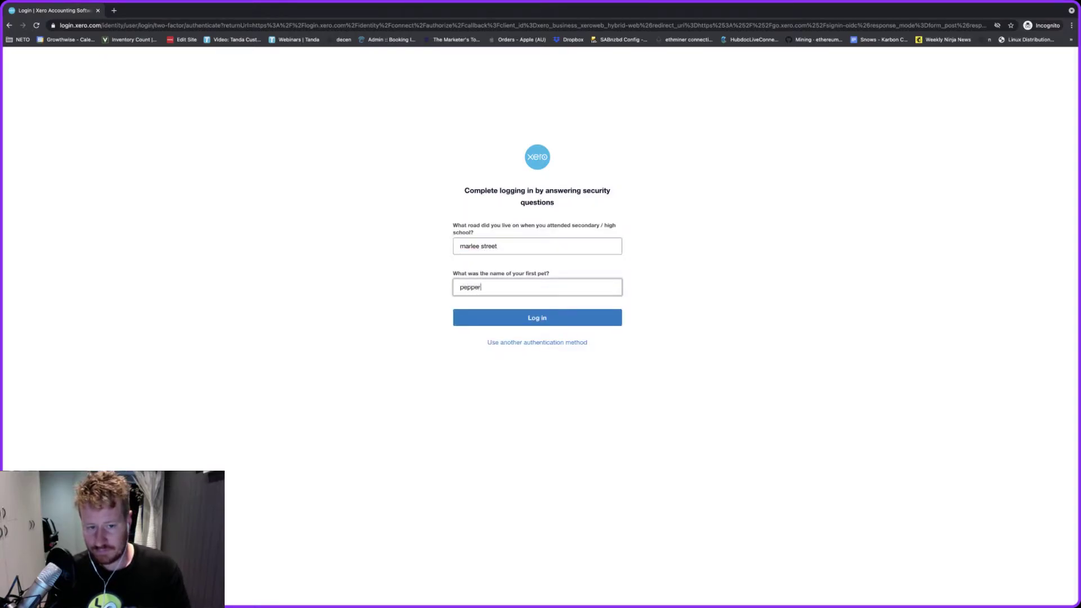
pyautogui.press('Return')
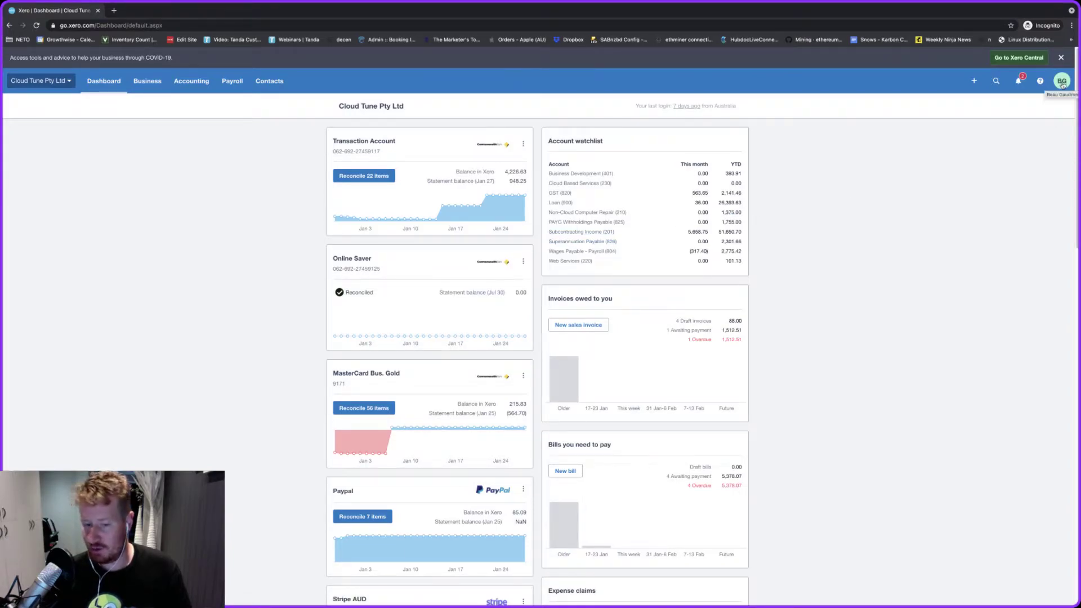
# Step: Go to Account settings from the BG avatar menu at top right
pyautogui.click(1061, 84)
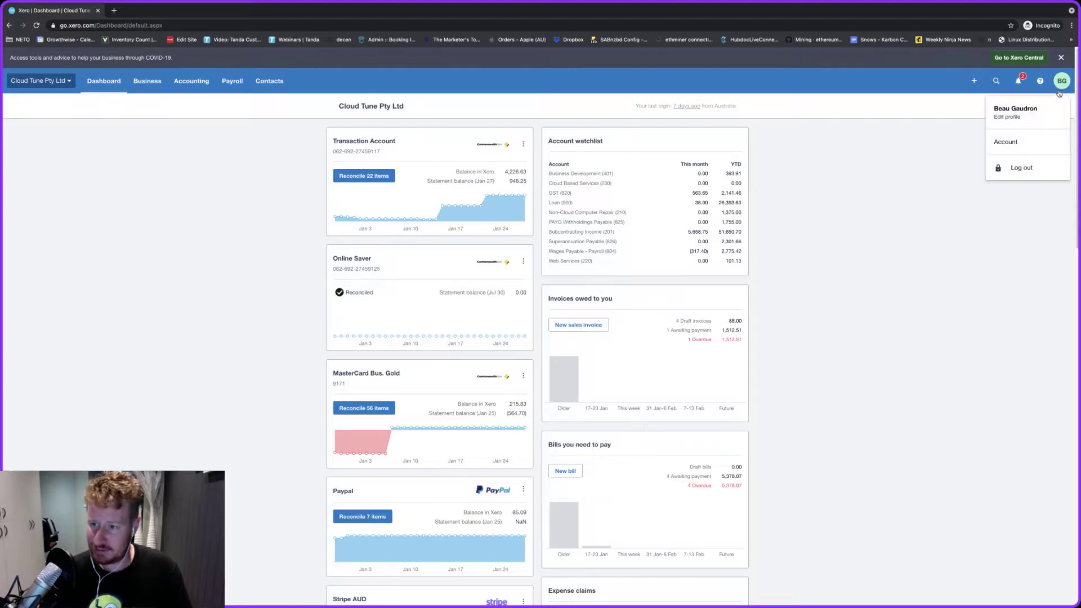
pyautogui.click(1004, 145)
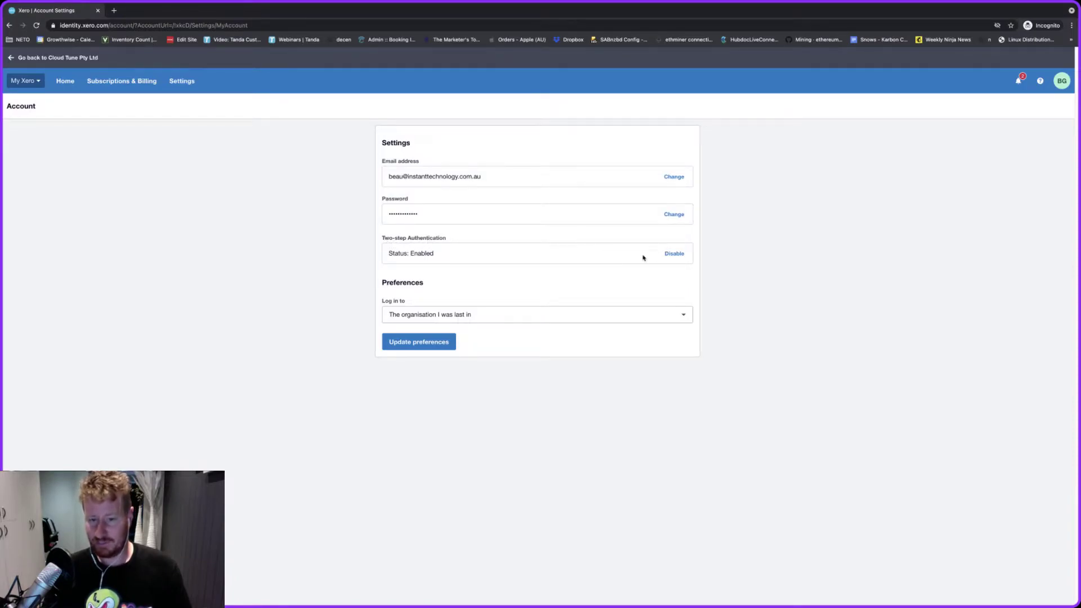
# Step: Disable Two-step Authentication, choosing security questions as the alternative verification method
pyautogui.click(678, 255)
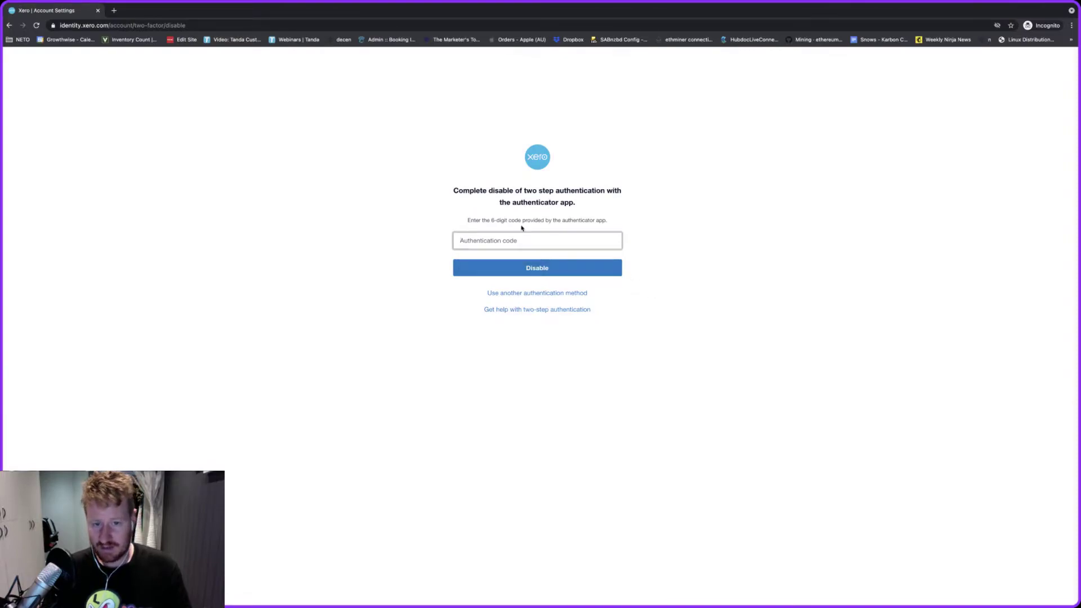
pyautogui.click(529, 294)
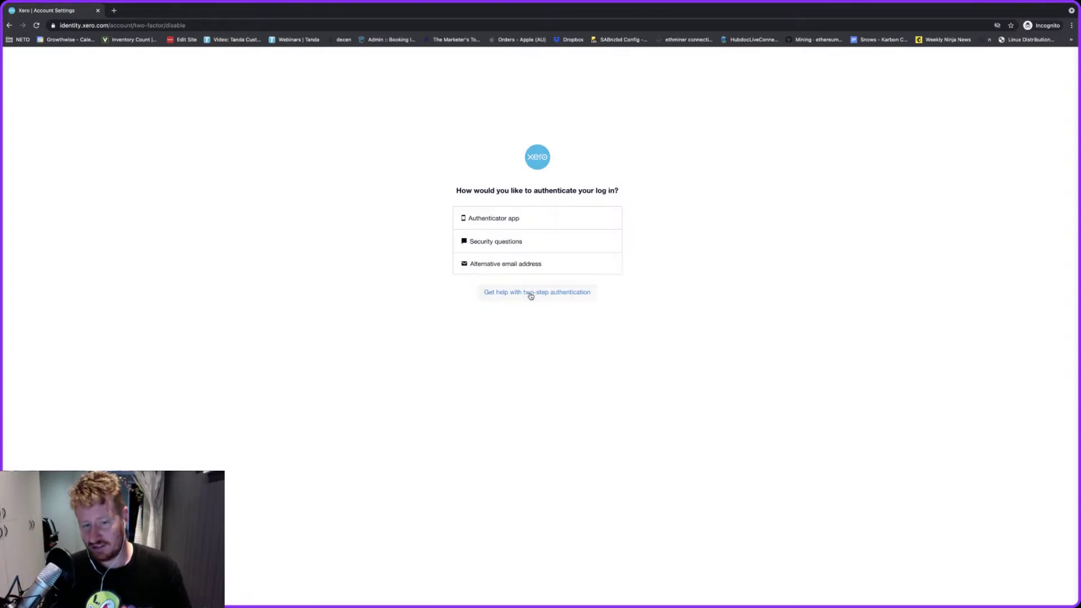
pyautogui.click(511, 243)
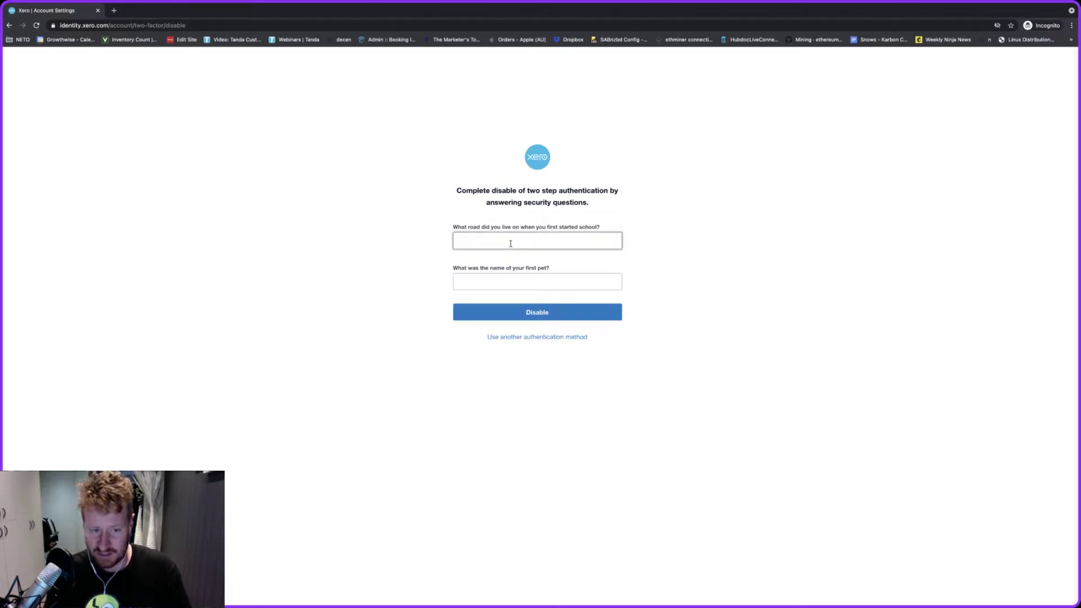
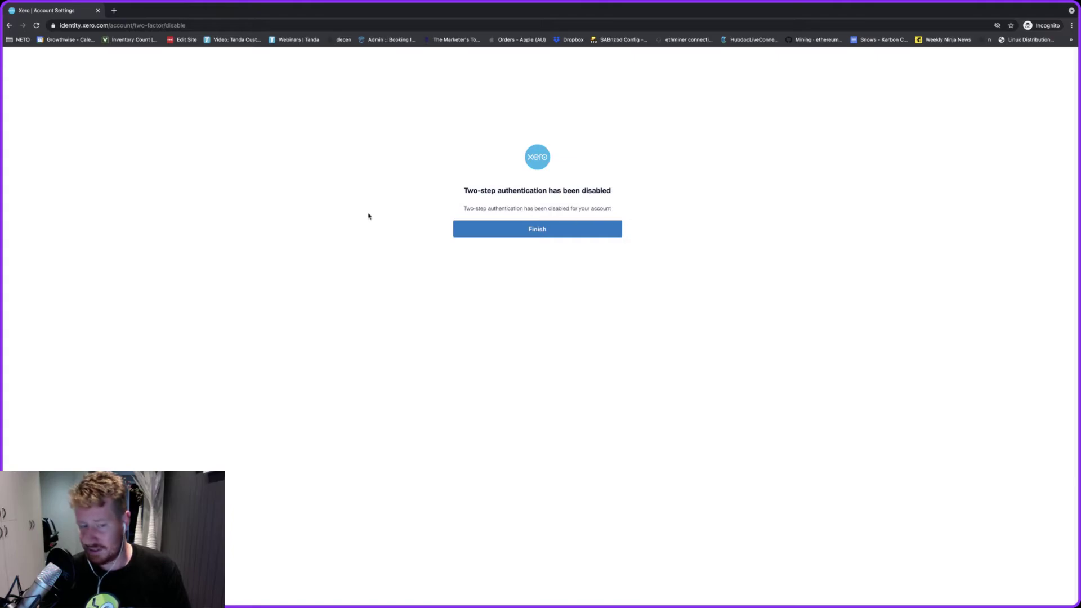
# Step: Close the two-step disabled confirmation and restart two-step authentication setup from account settings
pyautogui.click(534, 230)
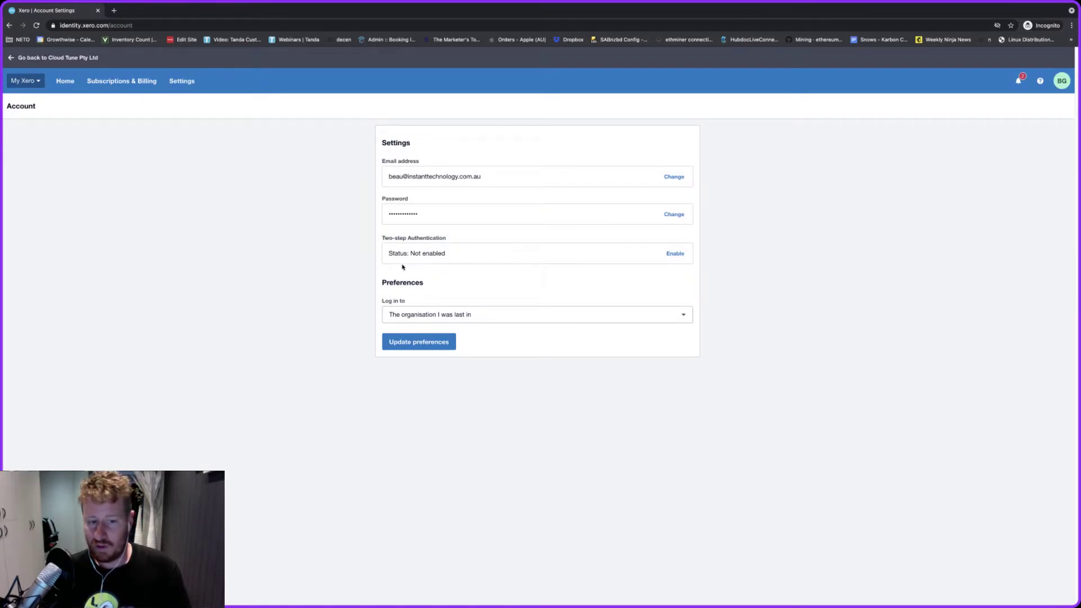
pyautogui.click(674, 257)
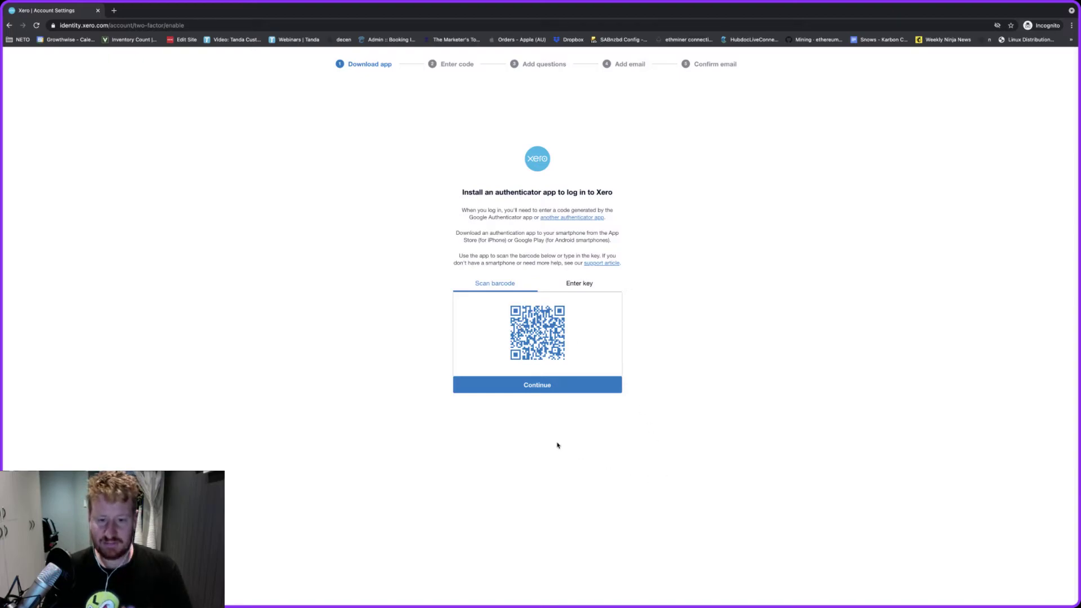
# Step: After scanning the barcode, enter the six-digit authenticator app code and submit it
pyautogui.click(542, 386)
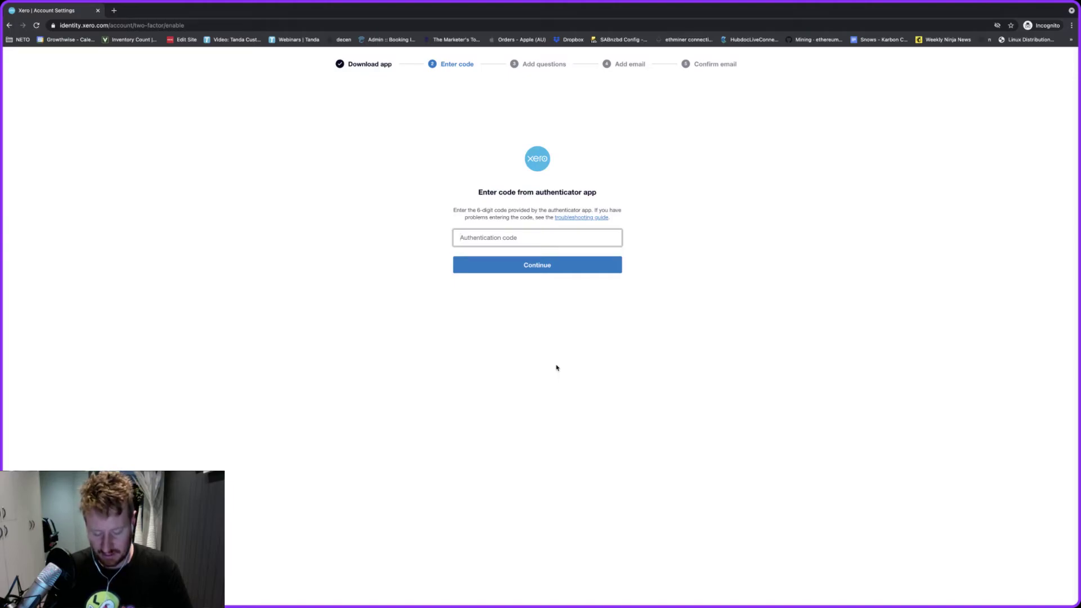
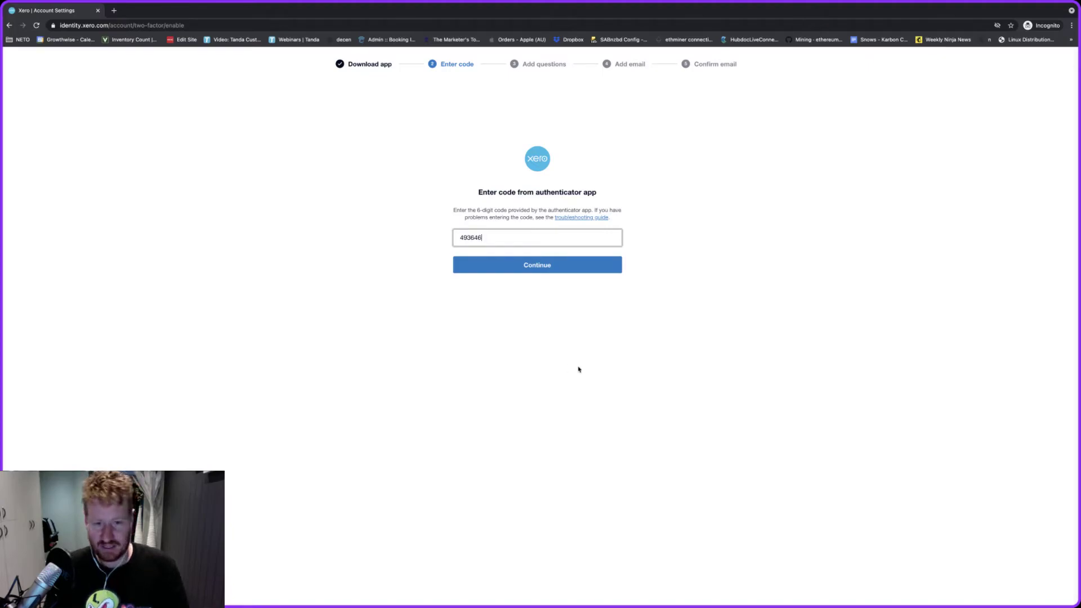
pyautogui.click(535, 271)
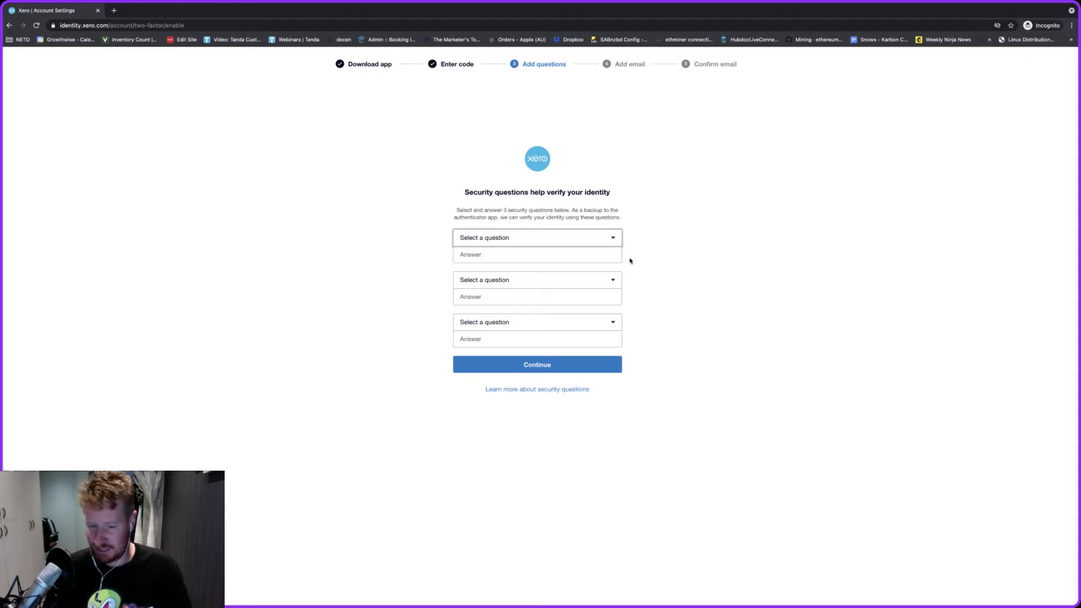
# Step: Choose the dream car and dream job security questions and type an answer for each
pyautogui.click(601, 242)
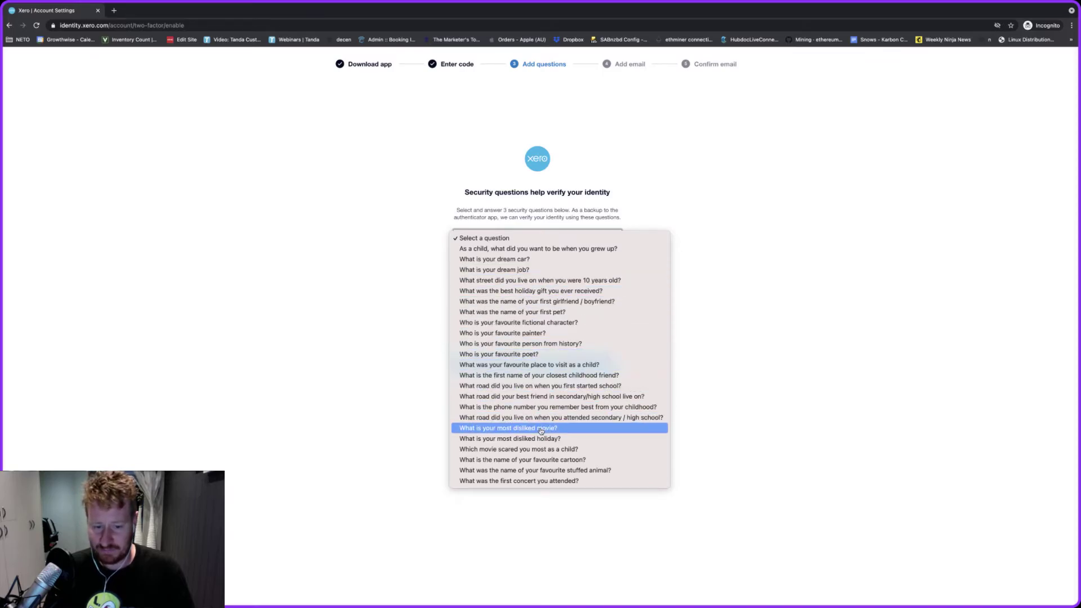
pyautogui.click(539, 261)
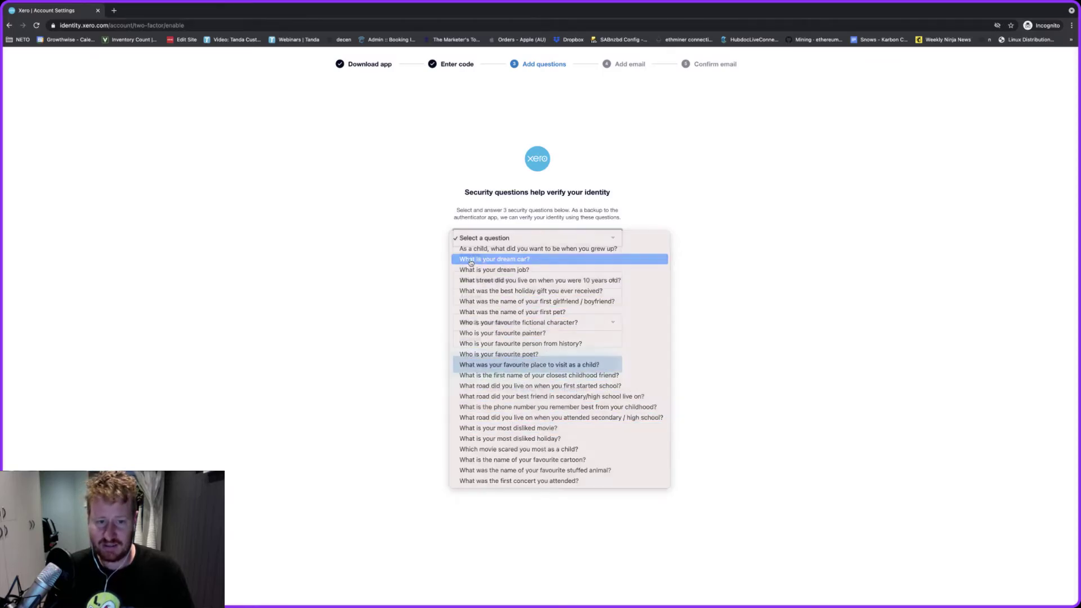
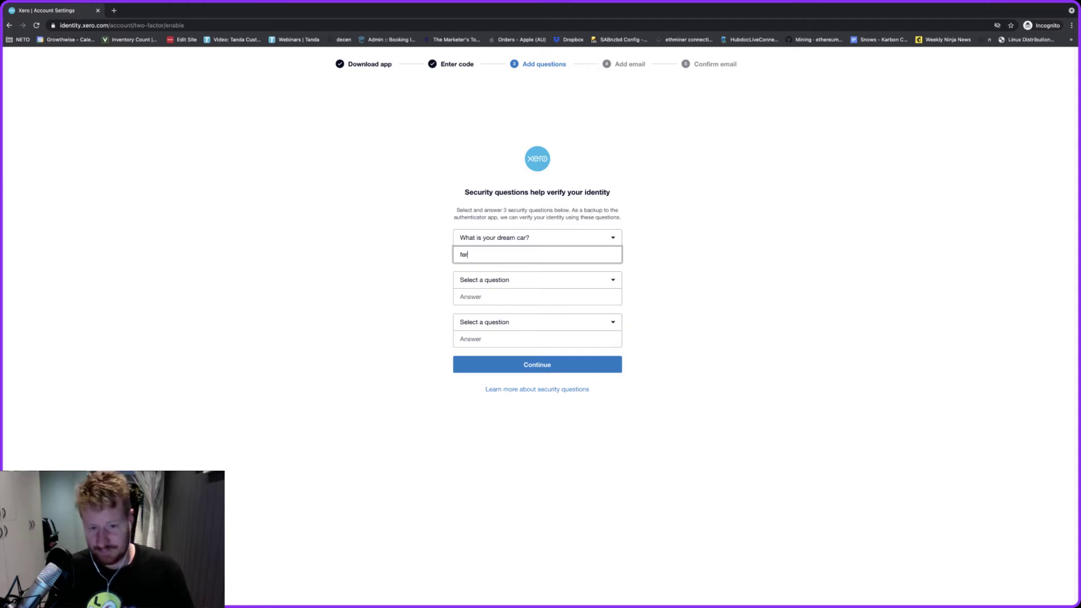
pyautogui.click(484, 280)
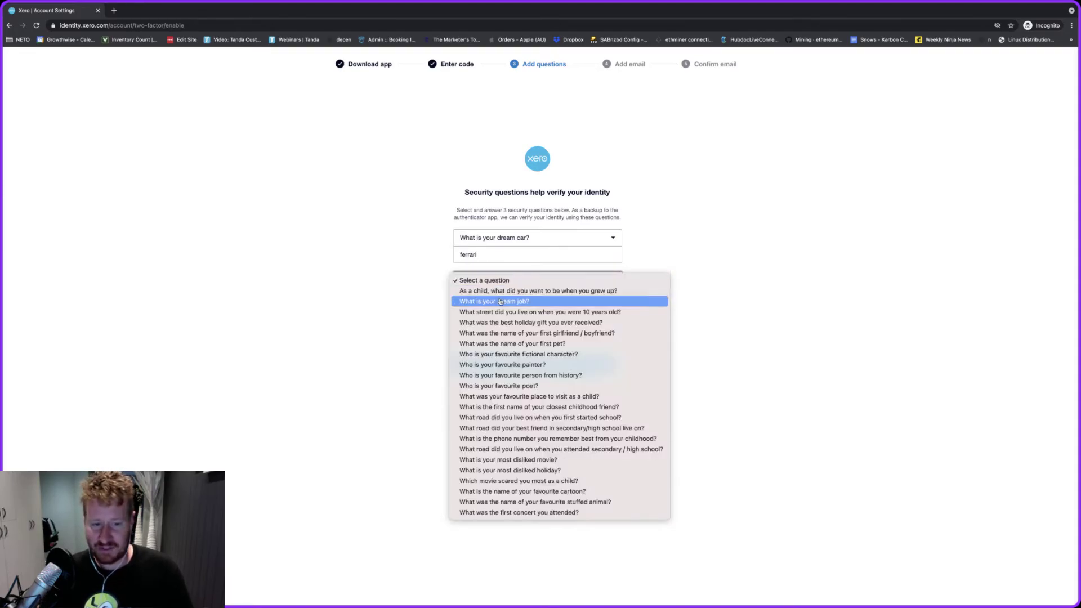
pyautogui.click(483, 299)
pyautogui.click(482, 301)
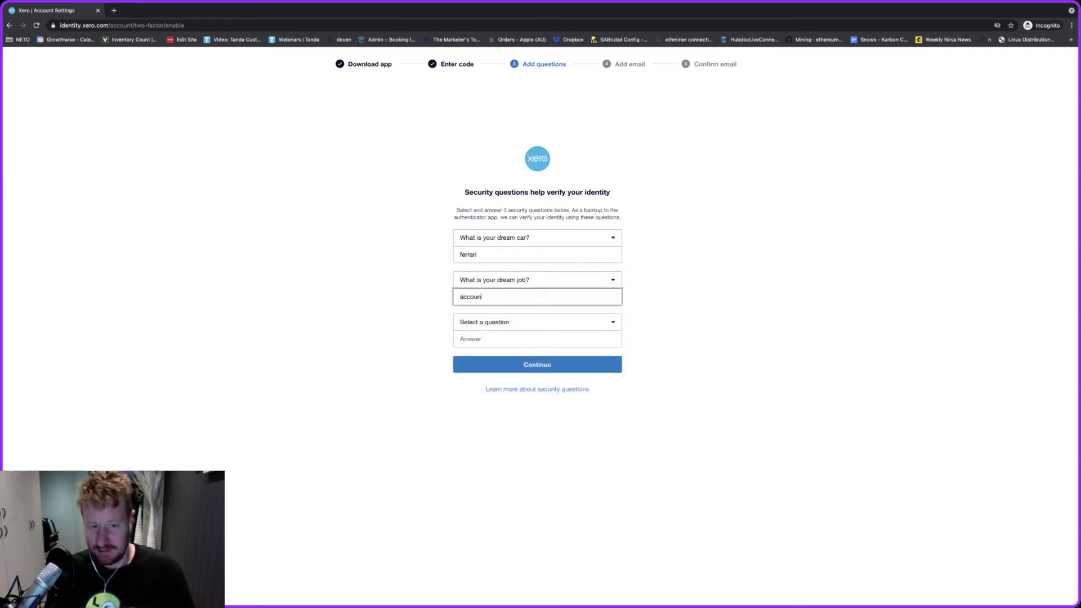
# Step: Choose the favourite painter question as the third security question and type its answer
pyautogui.click(490, 325)
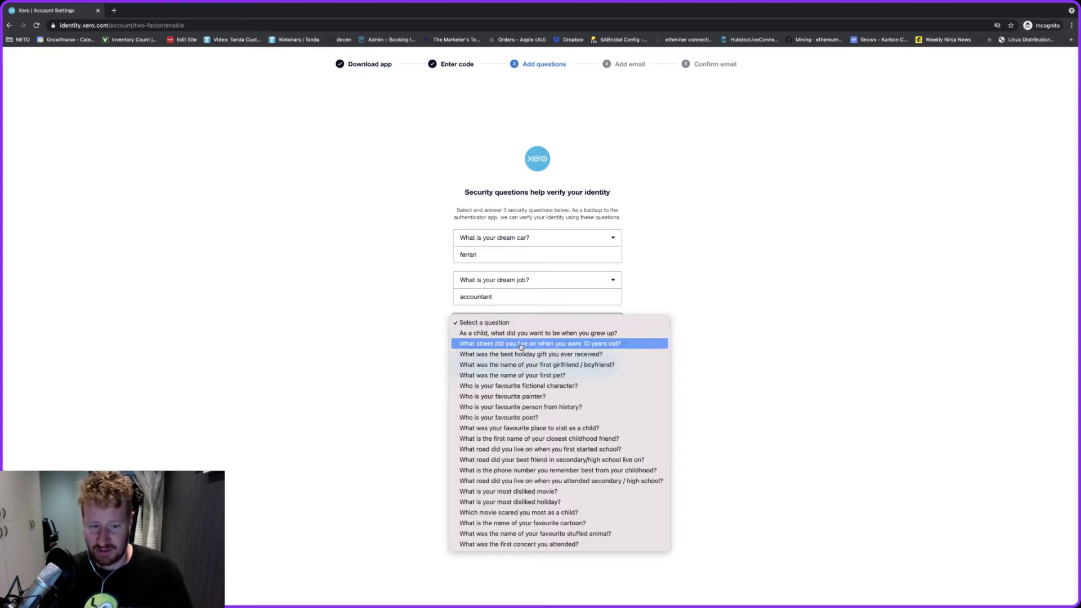
pyautogui.click(528, 397)
pyautogui.click(505, 340)
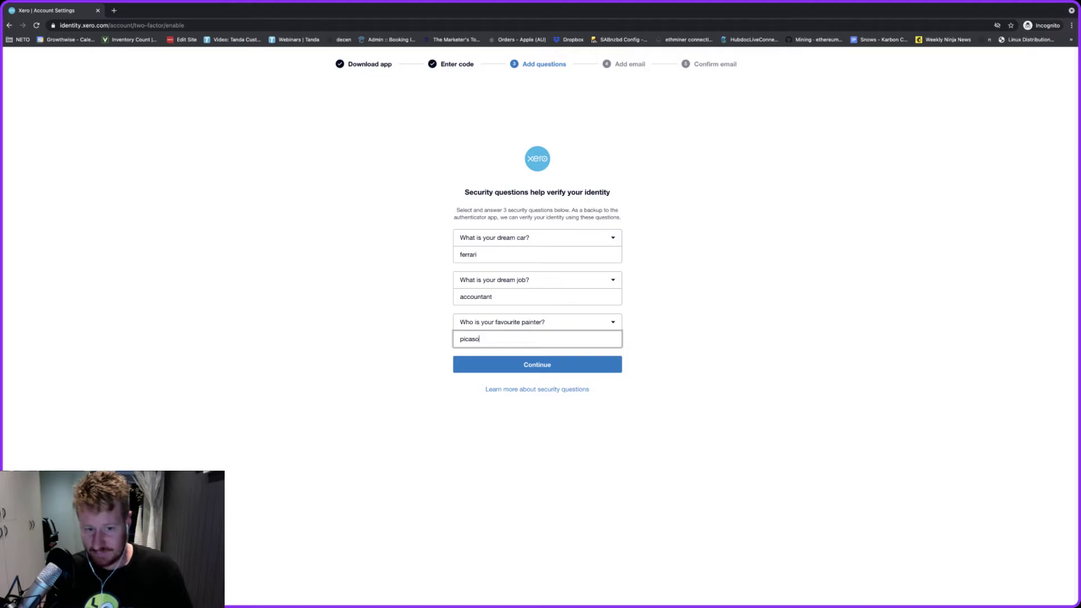
pyautogui.click(719, 285)
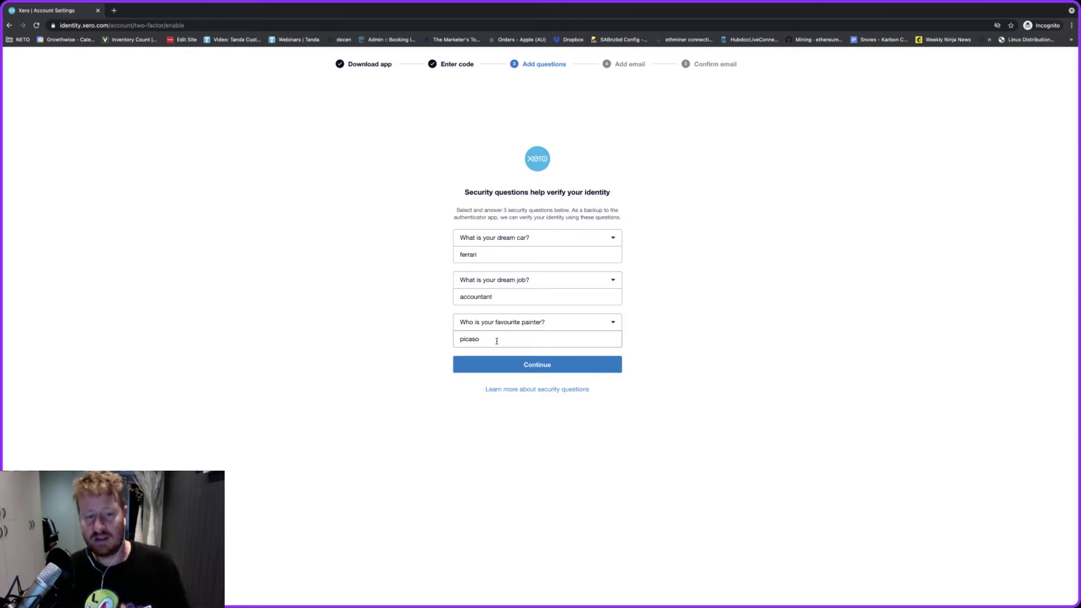
# Step: Revise the answer to the dream car security question
pyautogui.click(486, 256)
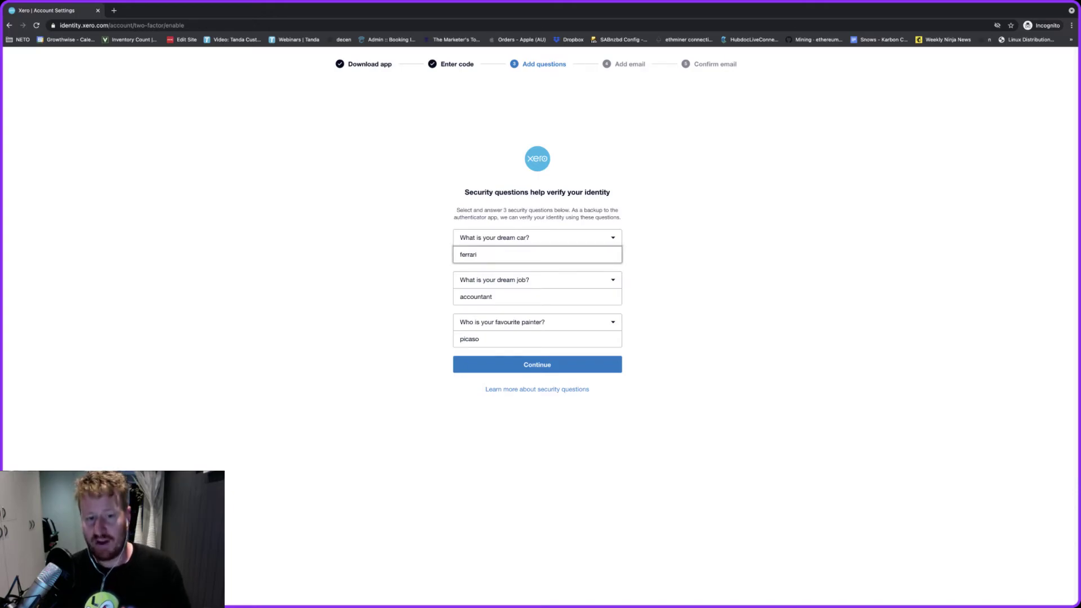
pyautogui.write('F')
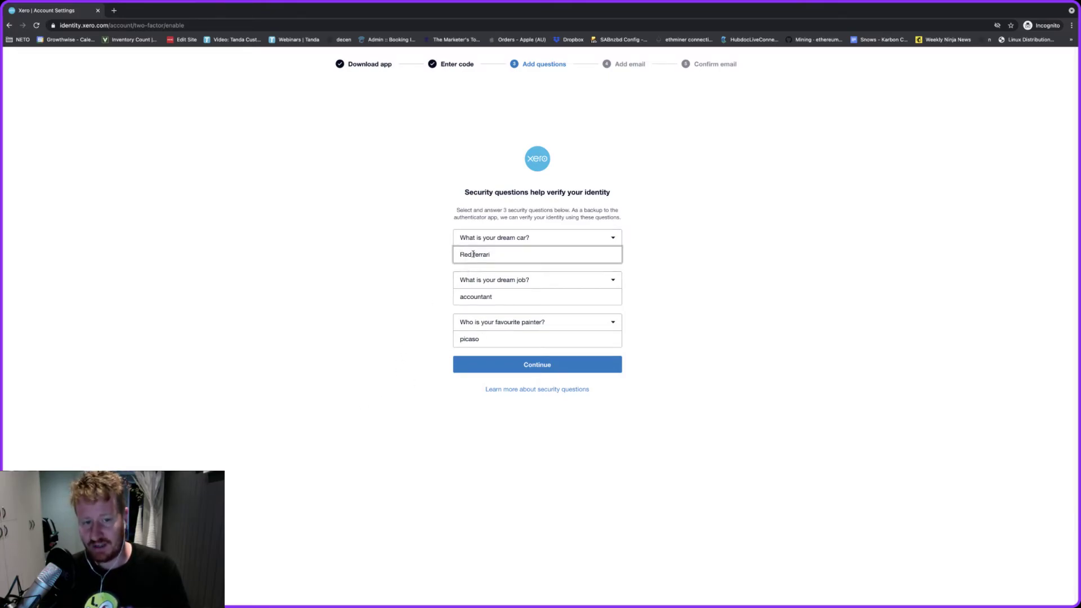
pyautogui.press('BackSpace')
pyautogui.press('BackSpace')
pyautogui.press('BackSpace')
pyautogui.press('BackSpace')
pyautogui.press('BackSpace')
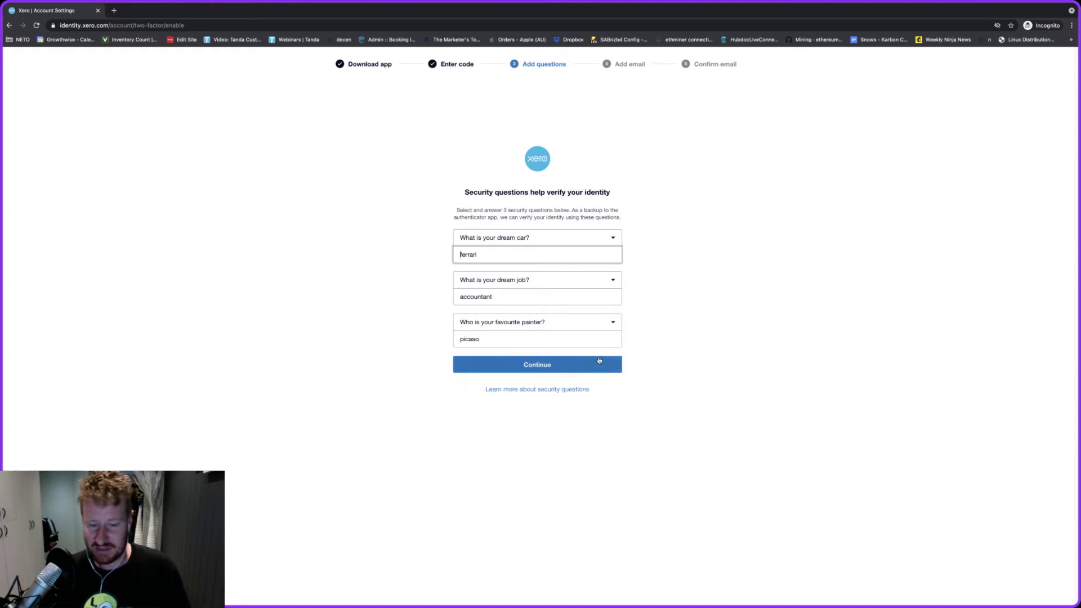
# Step: Save the security questions, clear the backup email field, and skip adding a backup email
pyautogui.click(584, 368)
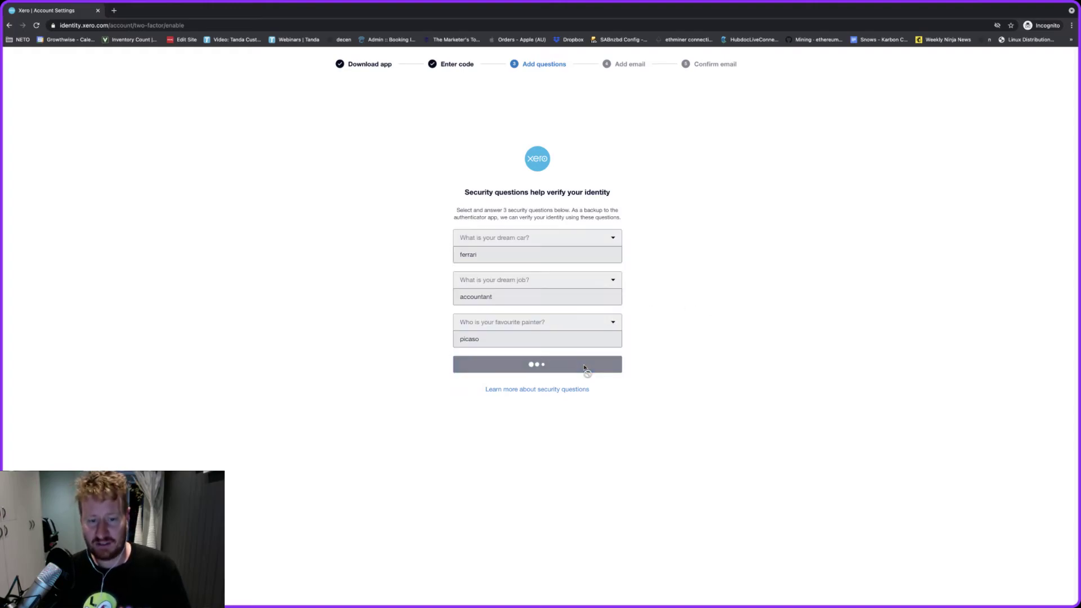
pyautogui.write('xero@')
pyautogui.press('BackSpace')
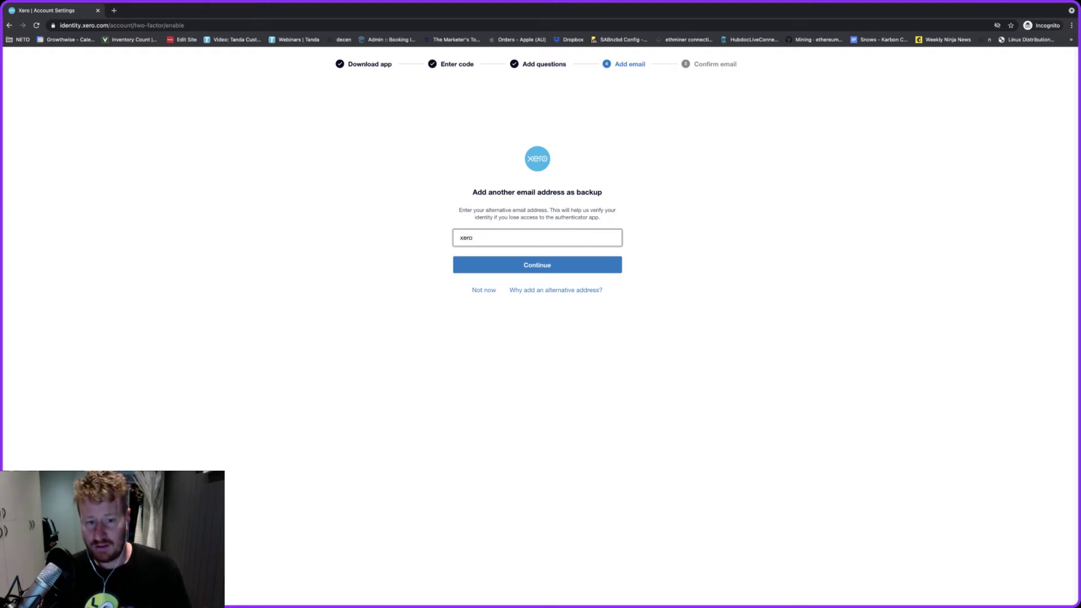
pyautogui.press('BackSpace')
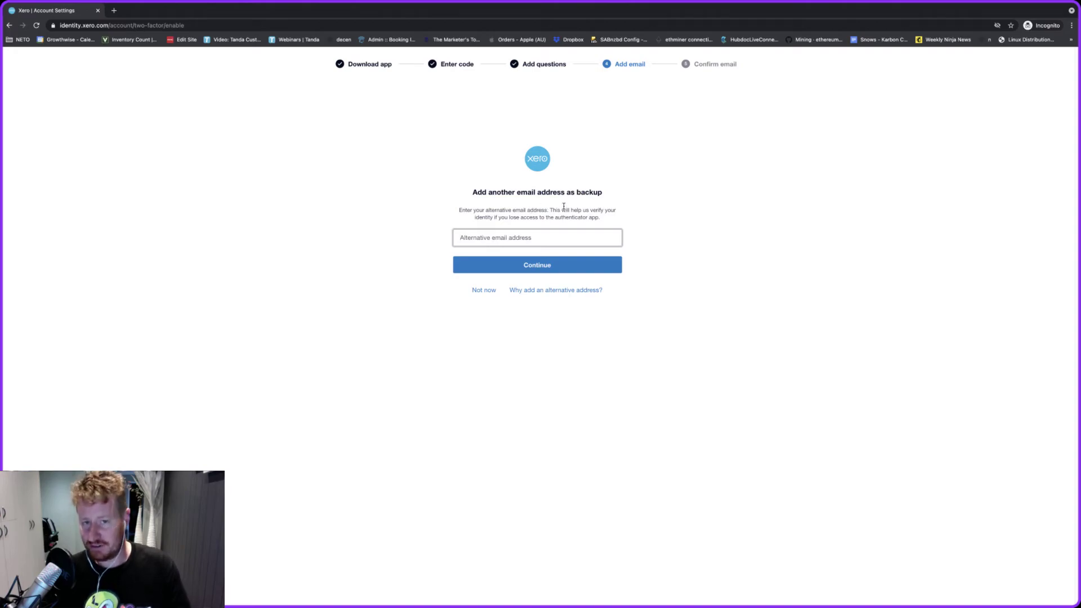
pyautogui.click(484, 290)
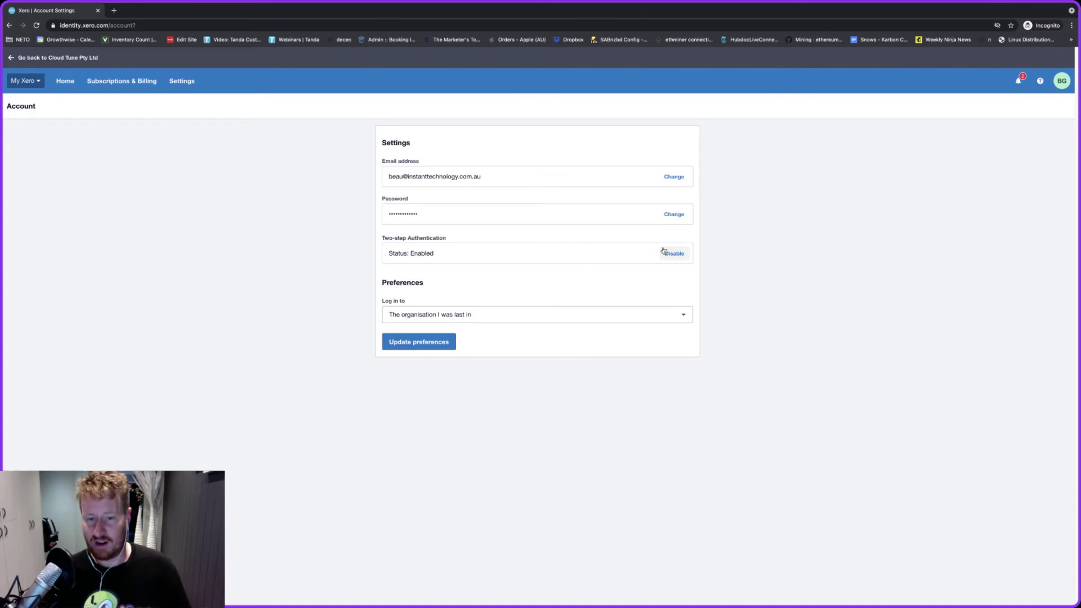
# Step: Log out via the account menu, then sign back in with the account email and password
pyautogui.click(1062, 81)
pyautogui.click(1027, 173)
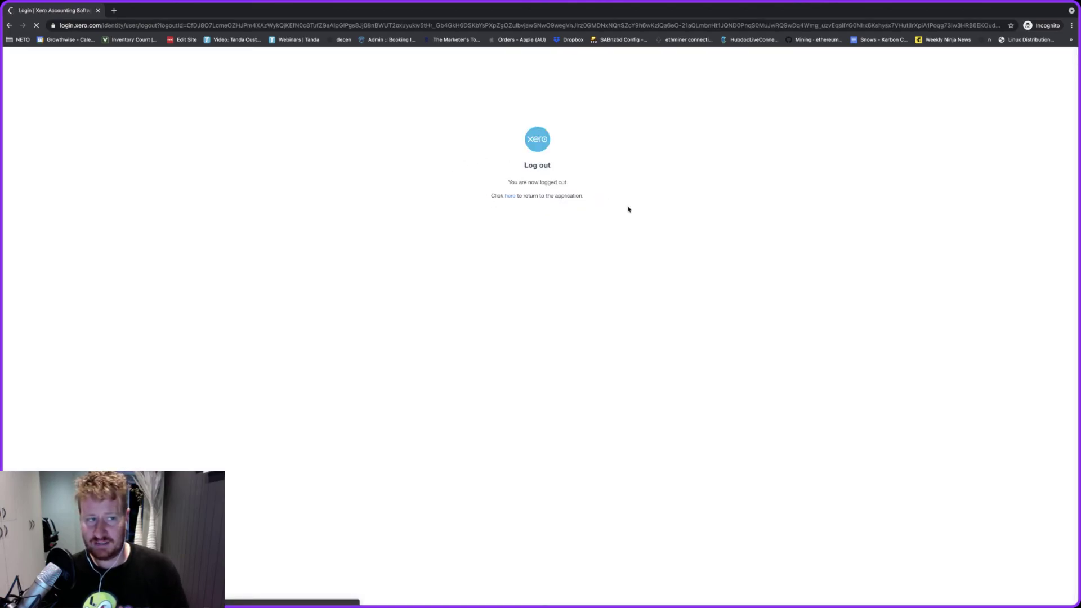
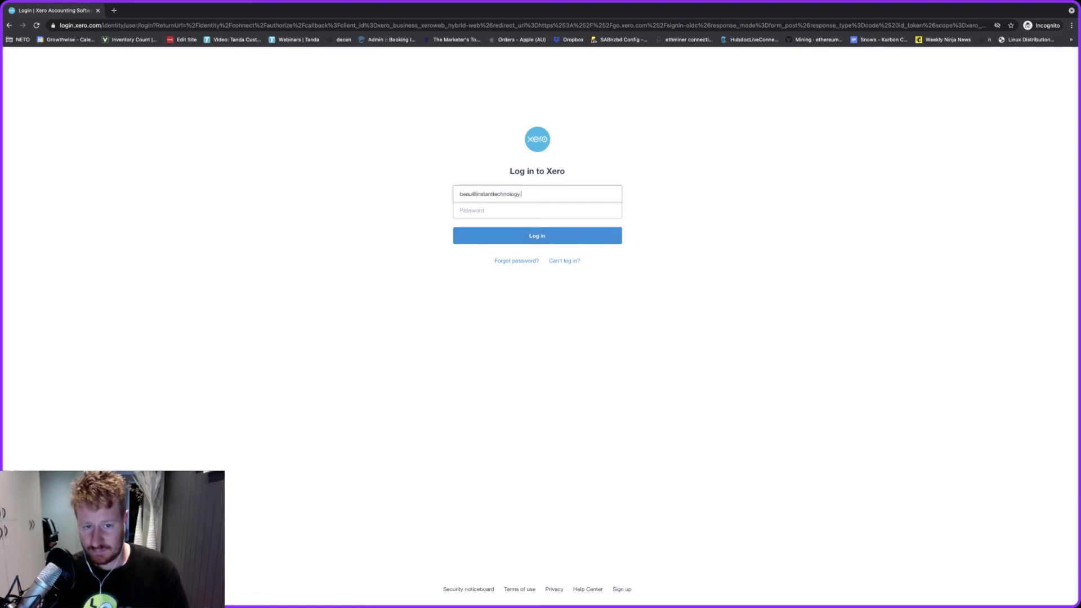
pyautogui.press('Tab')
pyautogui.write('••••••')
pyautogui.press('Return')
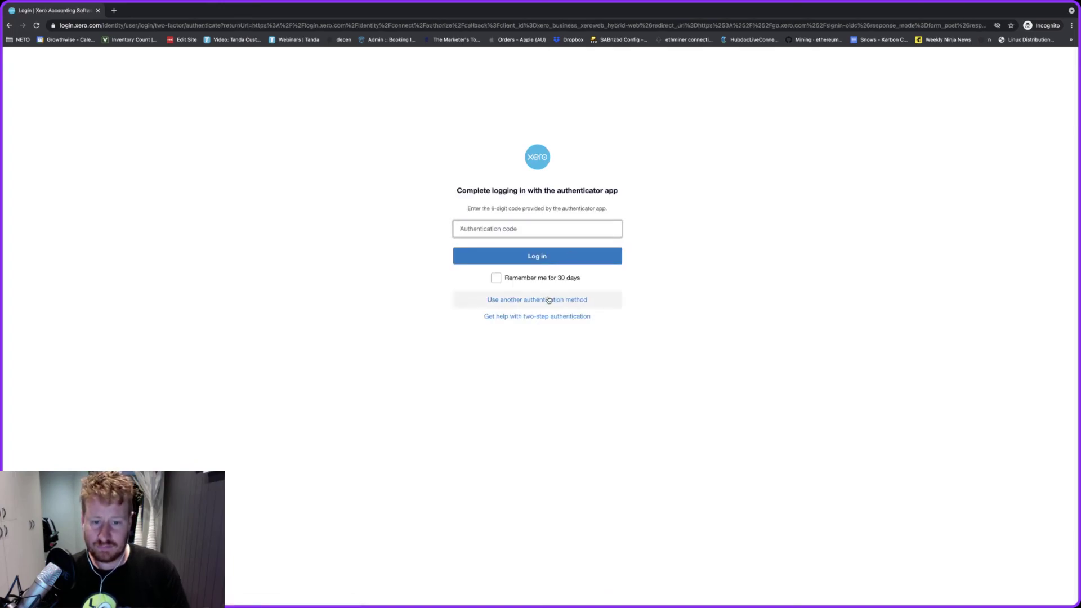
# Step: Switch the login verification from the authenticator code to security questions
pyautogui.click(553, 228)
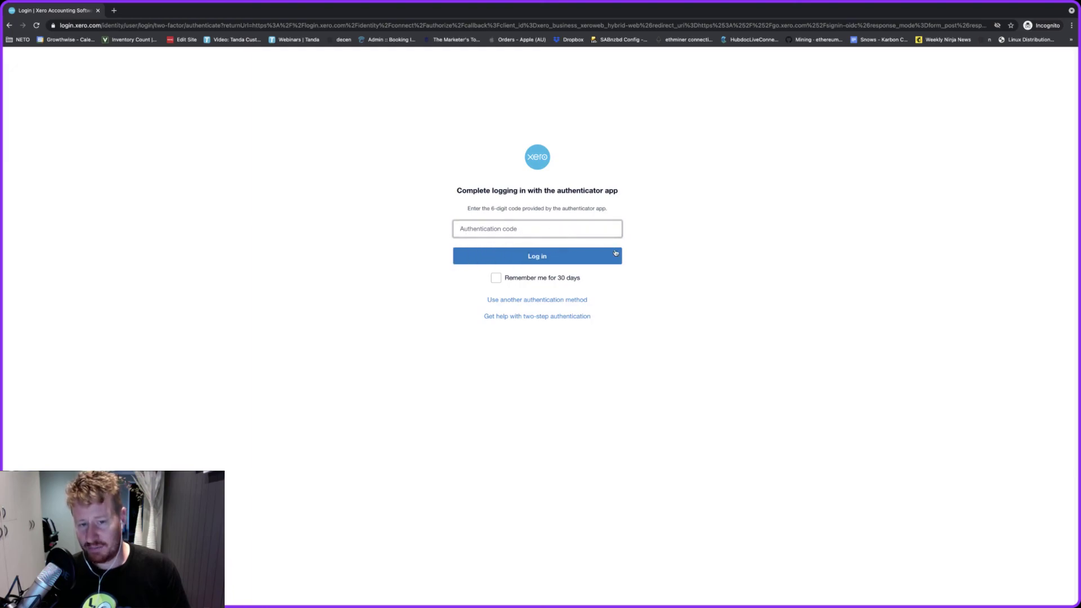
pyautogui.click(536, 300)
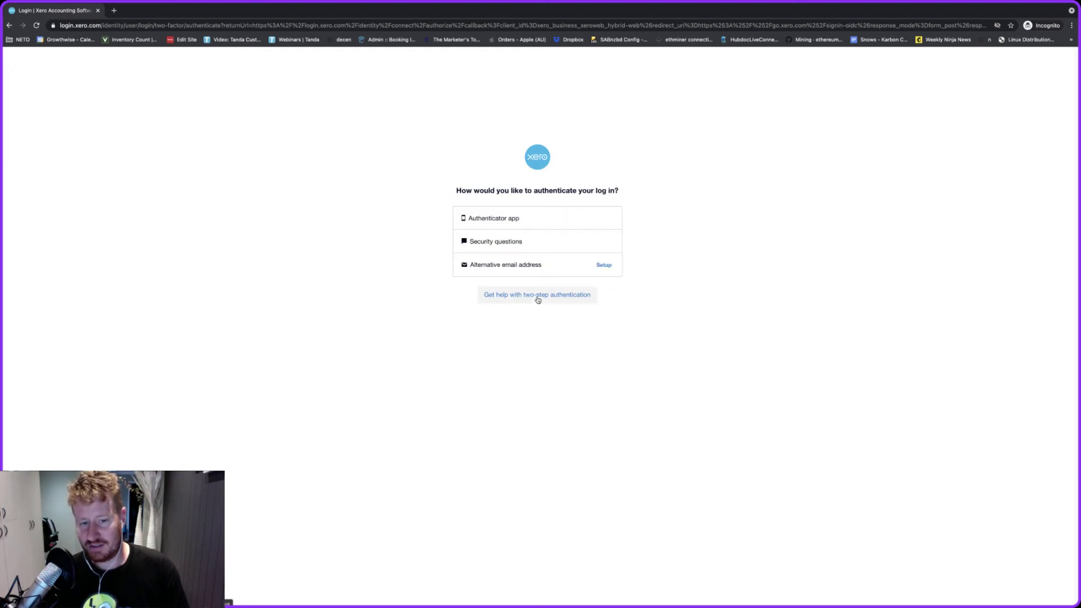
pyautogui.click(525, 233)
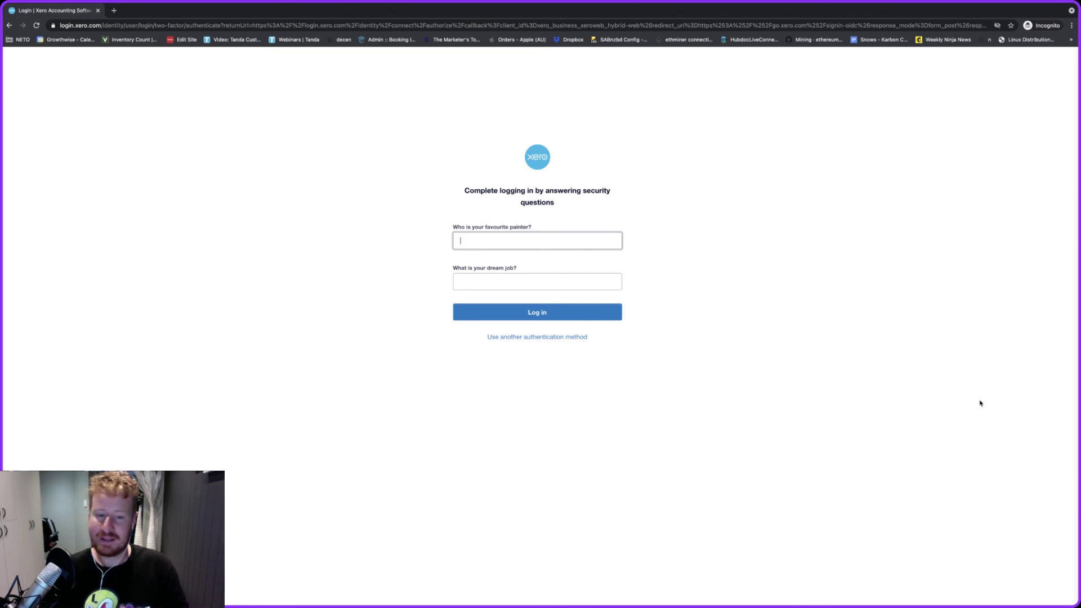
pyautogui.press('super+Tab')
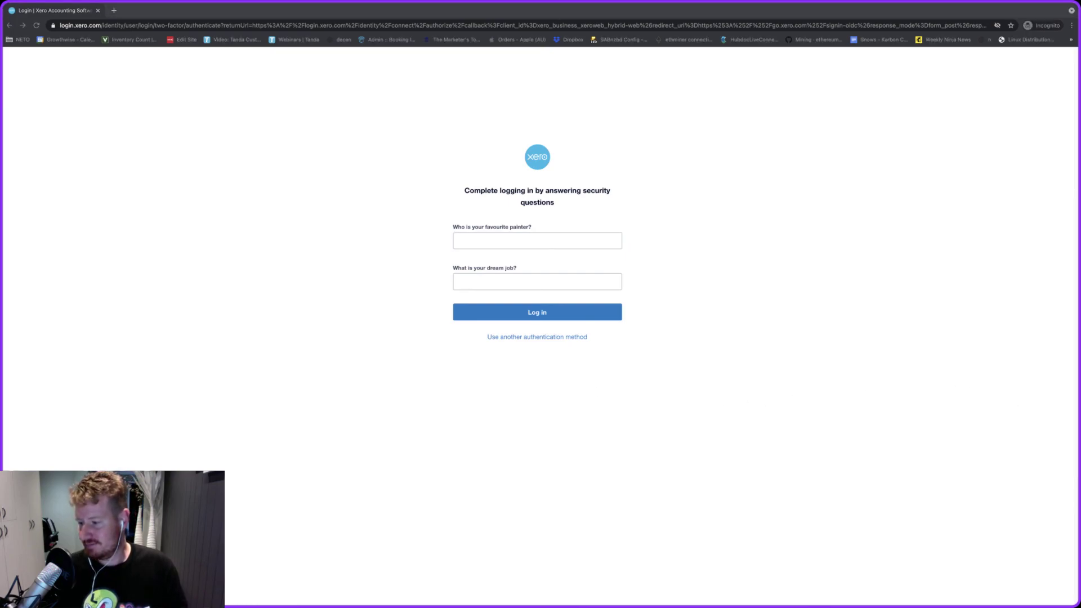